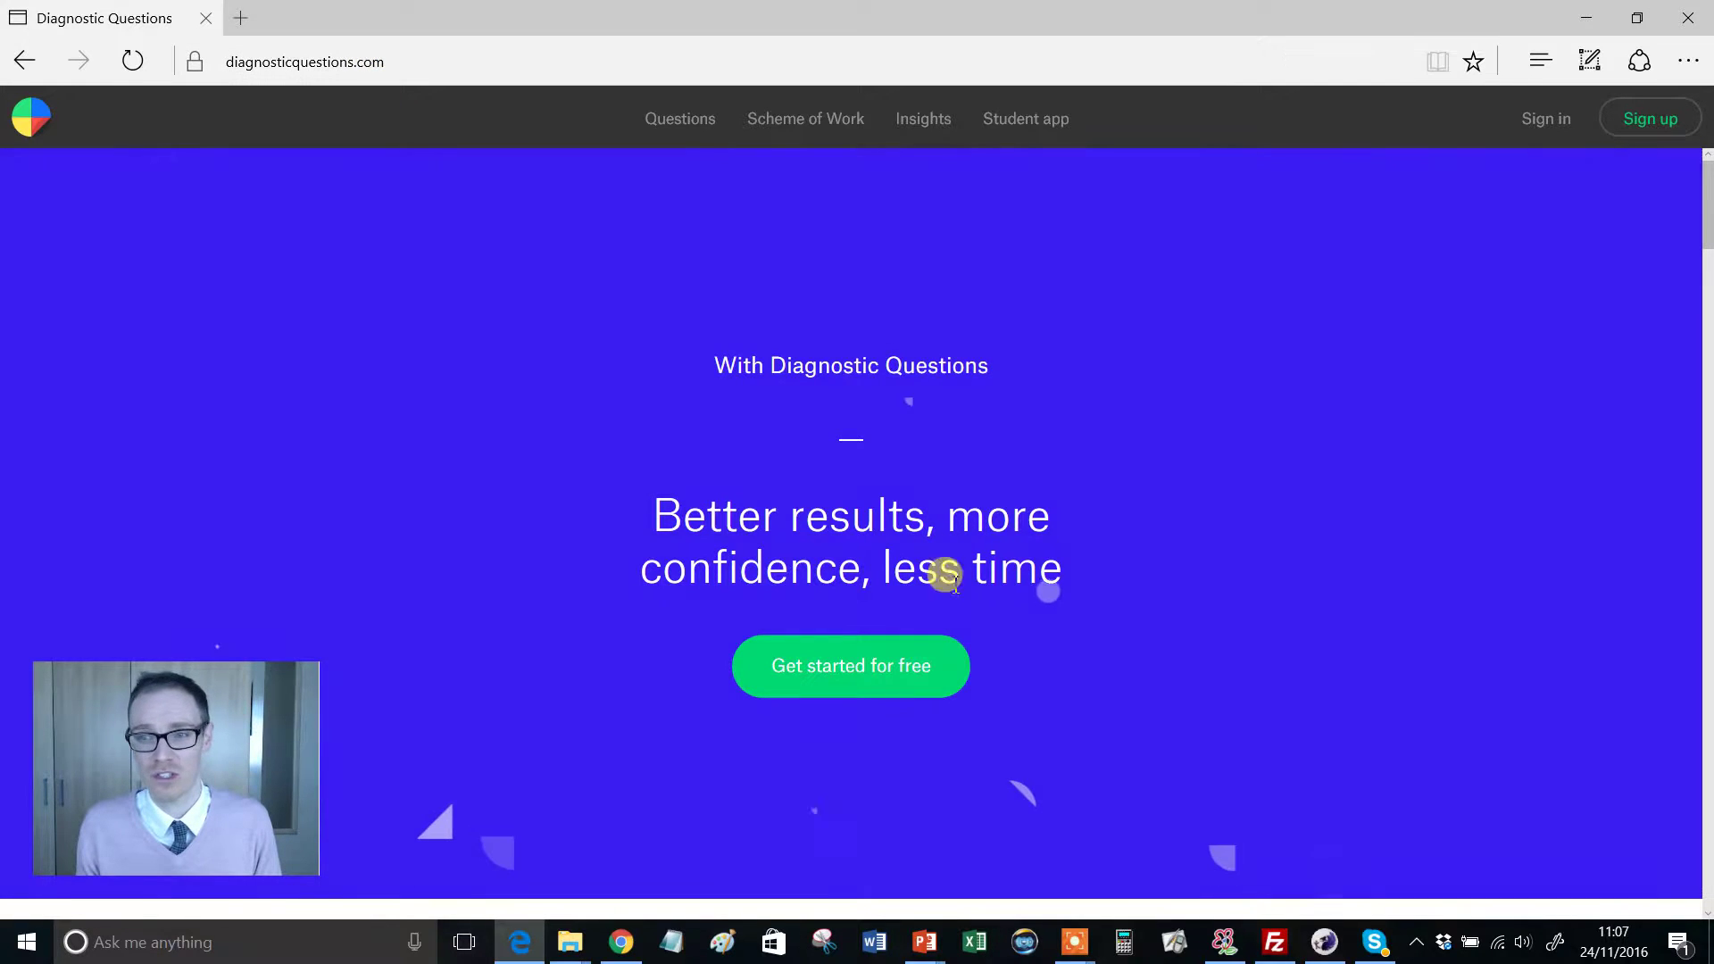
# - Go from Sign In to the 'I forgot my password' page and focus the Username or Email field
pyautogui.click(1546, 120)
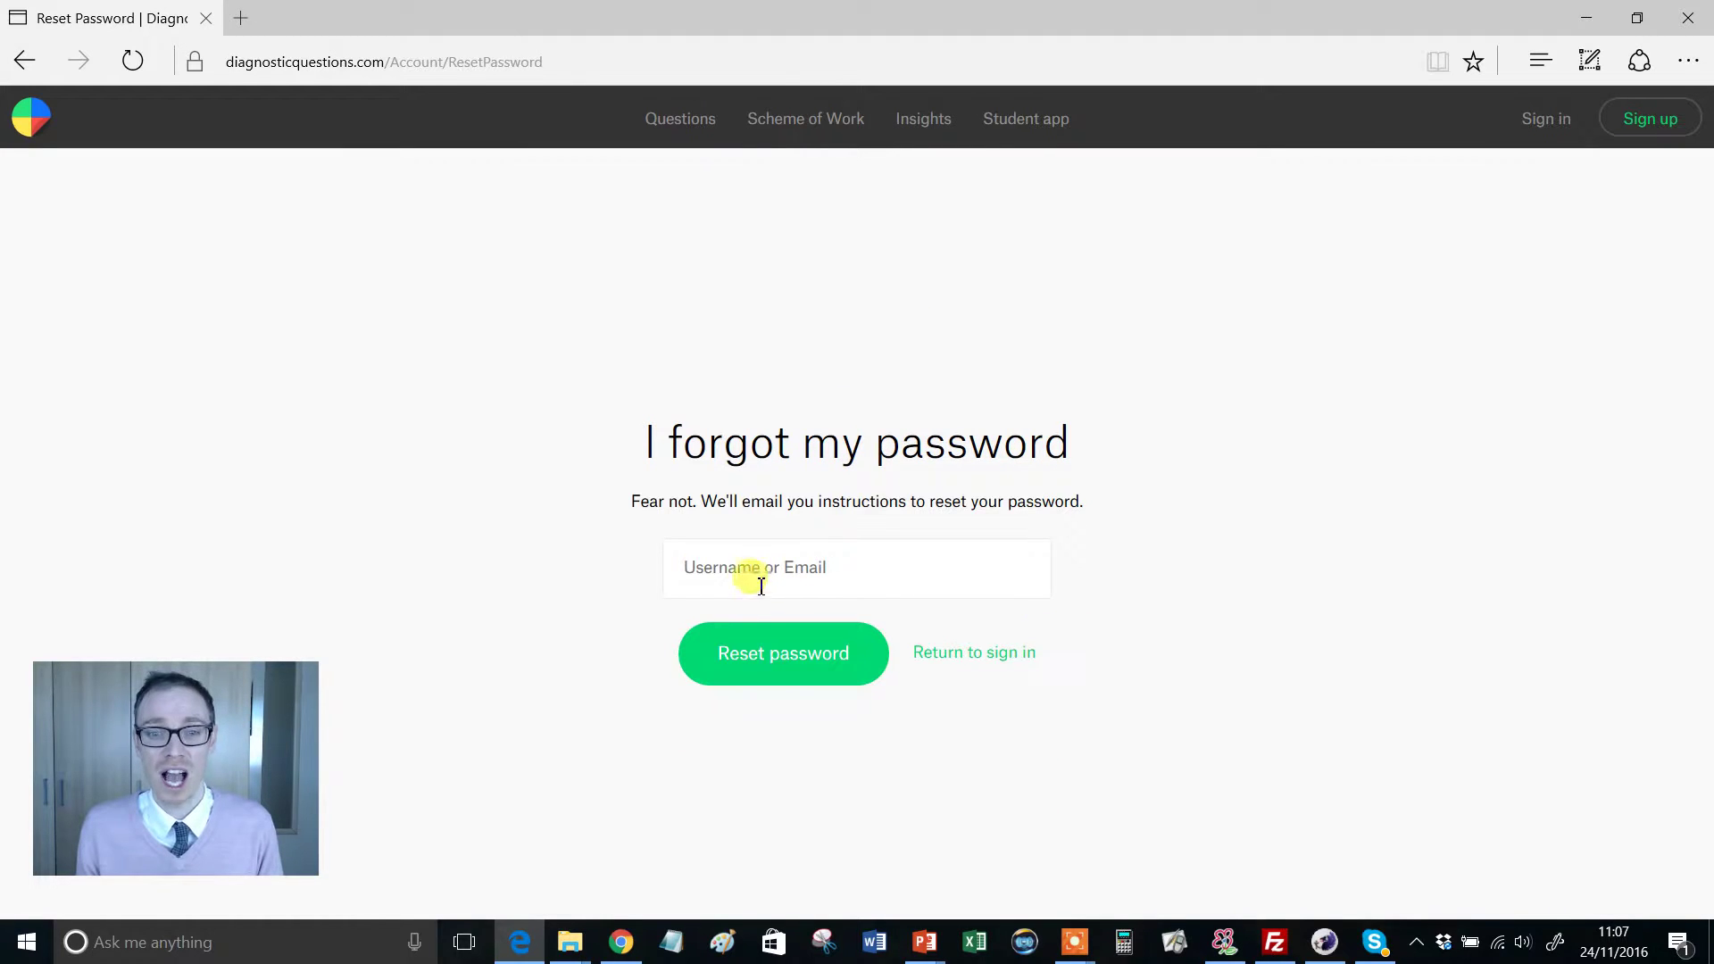
pyautogui.click(754, 583)
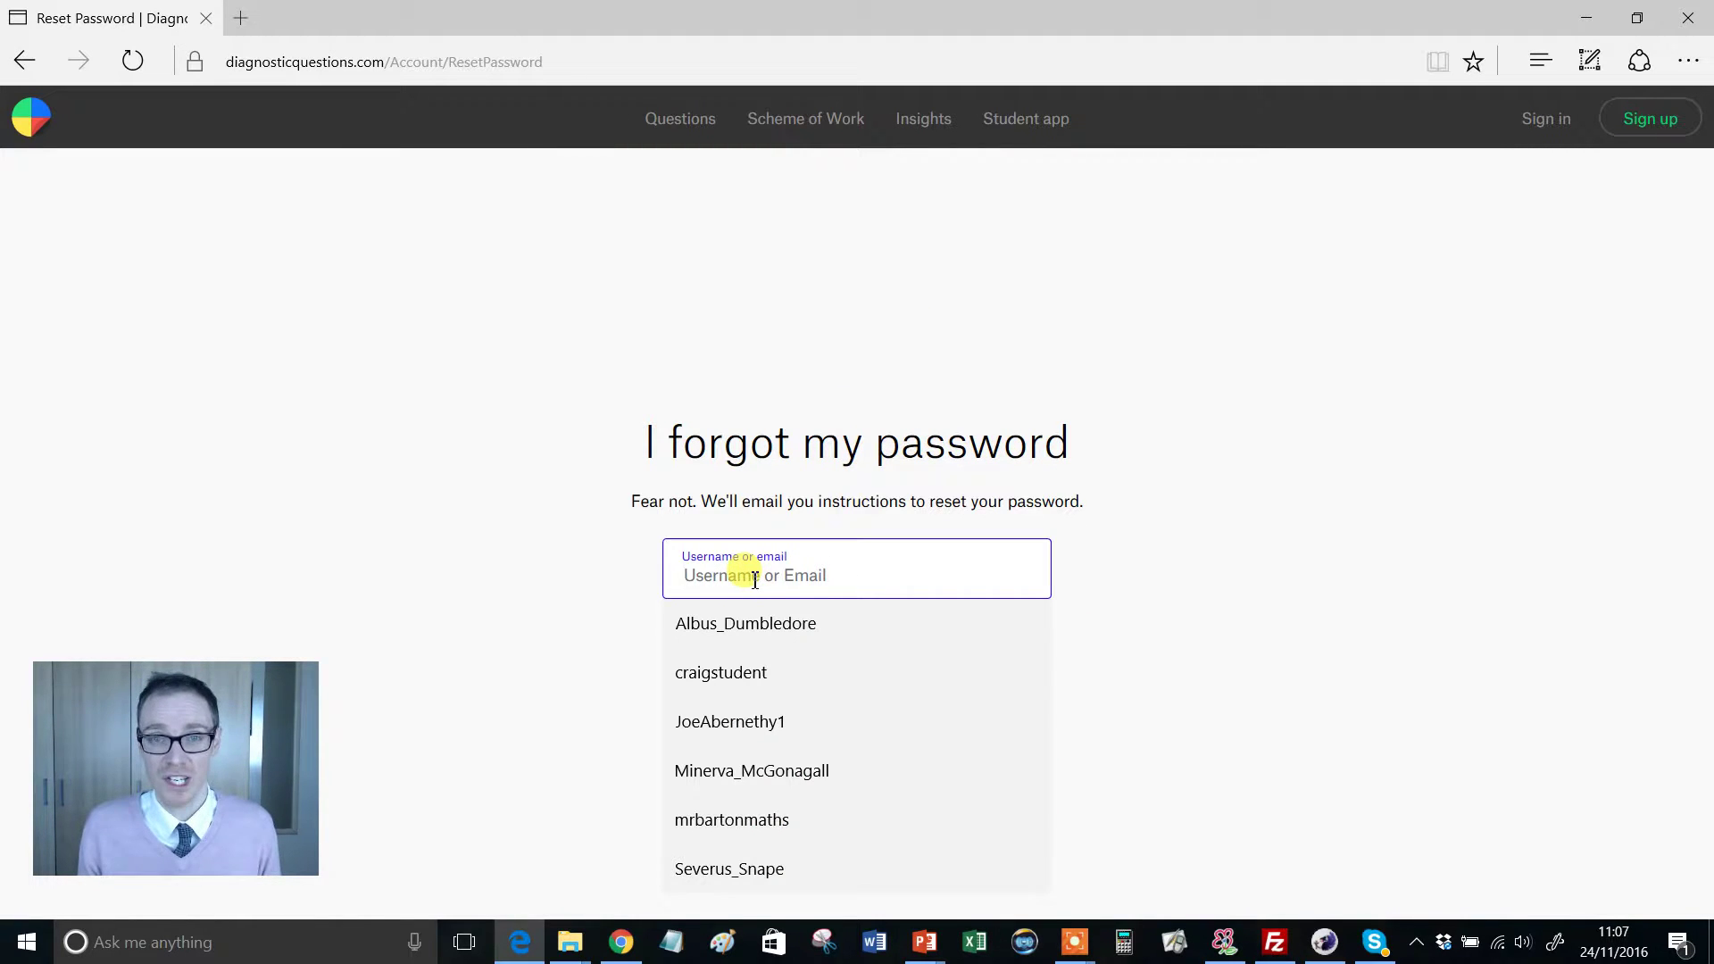
pyautogui.click(1269, 562)
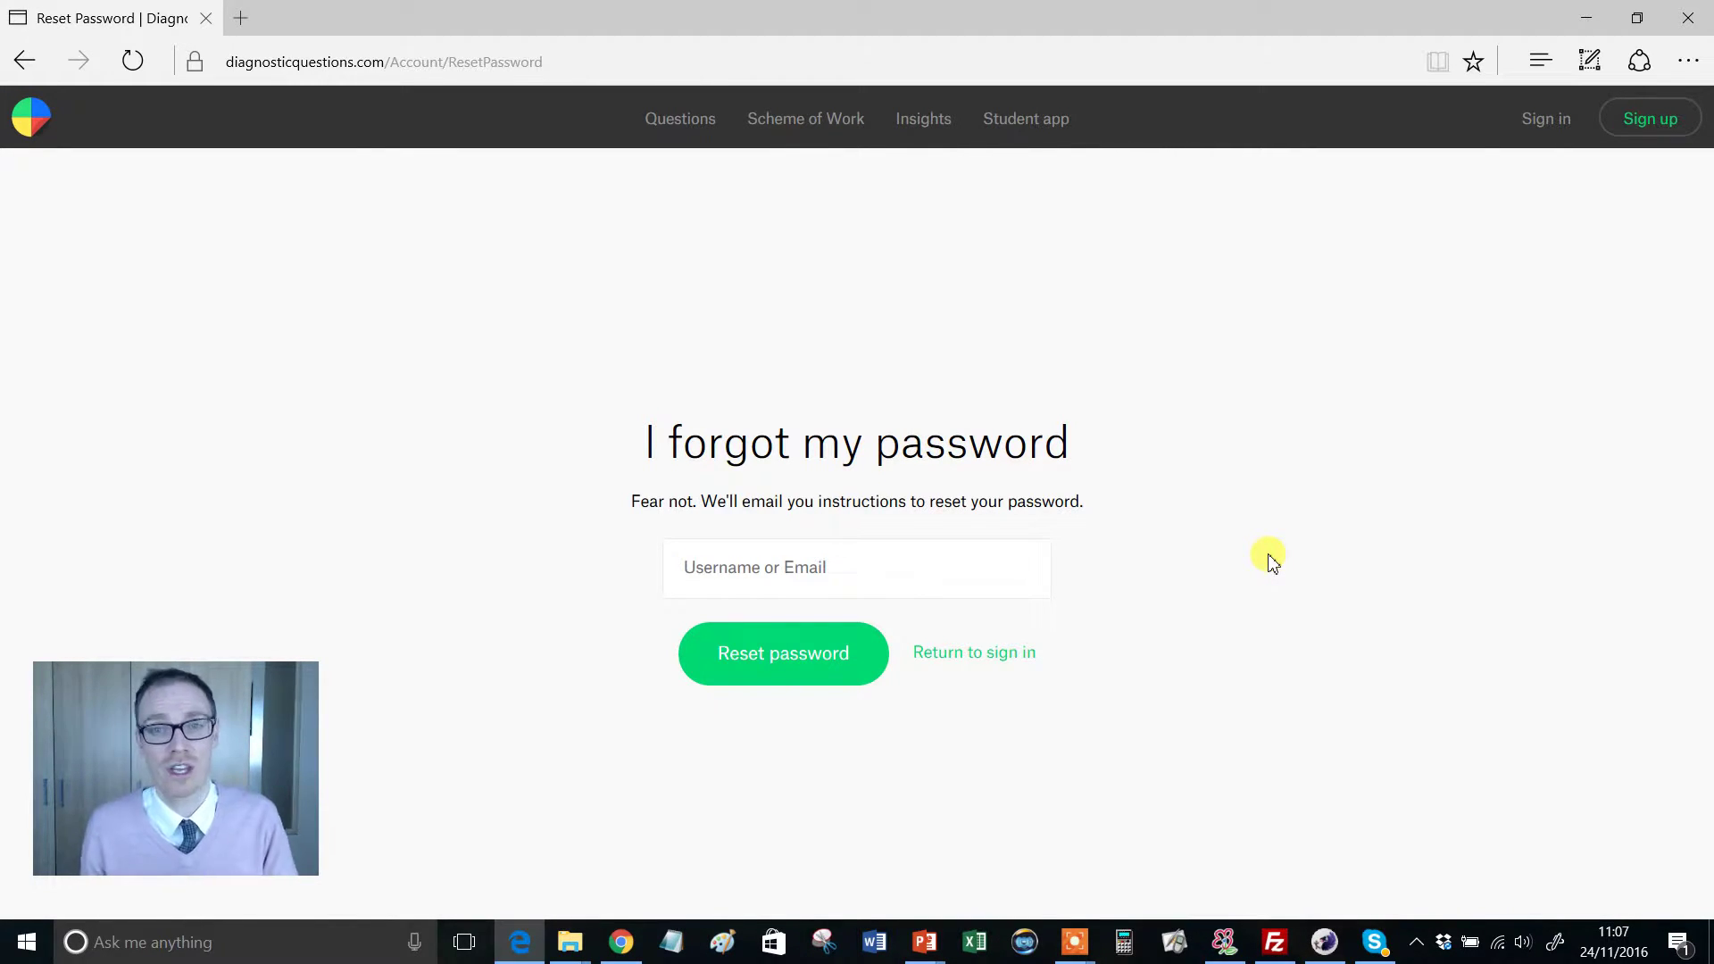
# - Bring the Chrome window with the teacher's Dashboard to the front
pyautogui.click(629, 942)
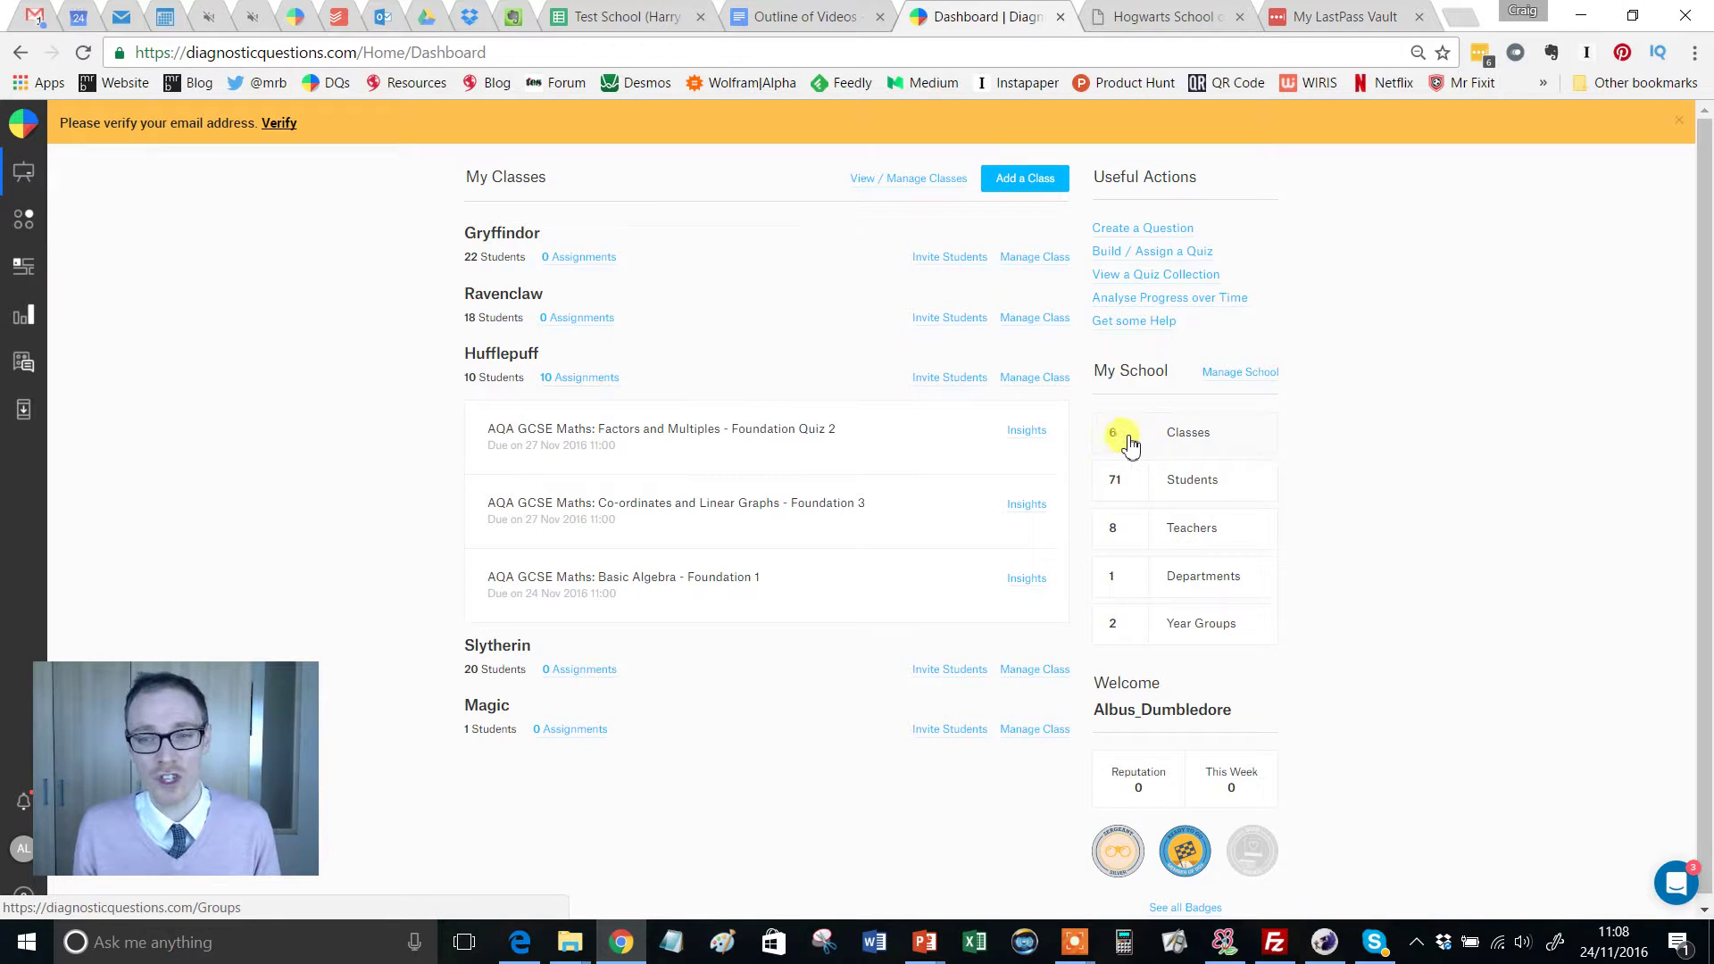
# - Open the Students list and search it for 'potter'
pyautogui.click(1126, 495)
pyautogui.write('potter')
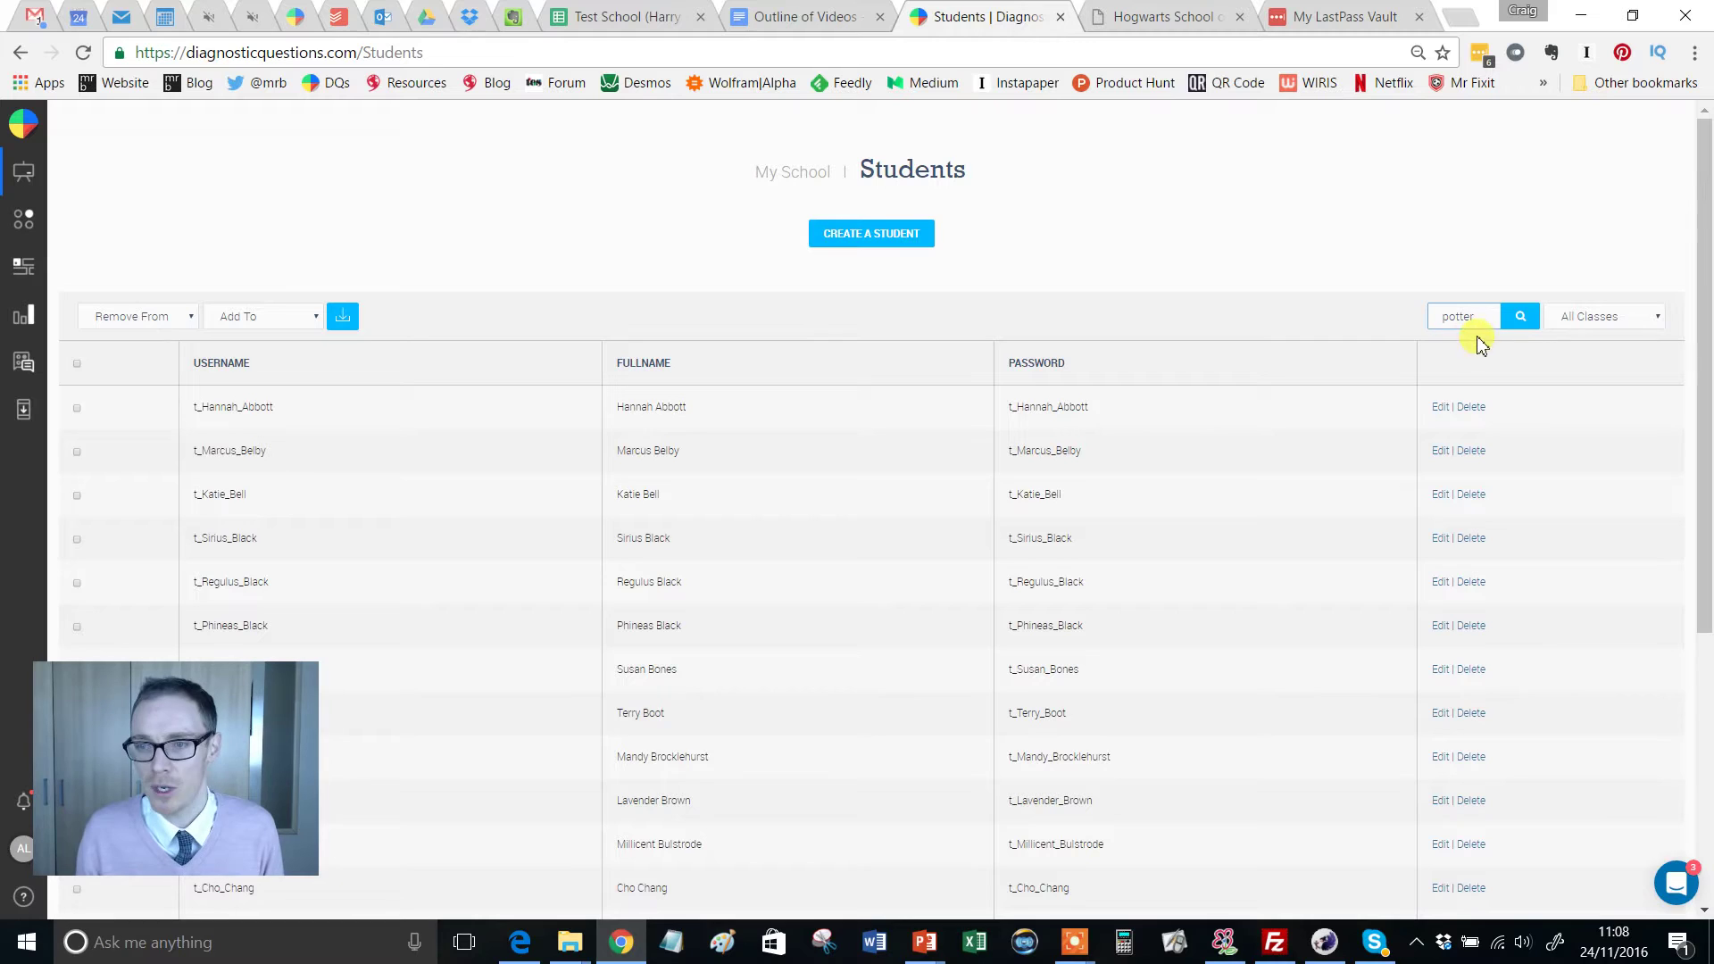
pyautogui.click(1522, 322)
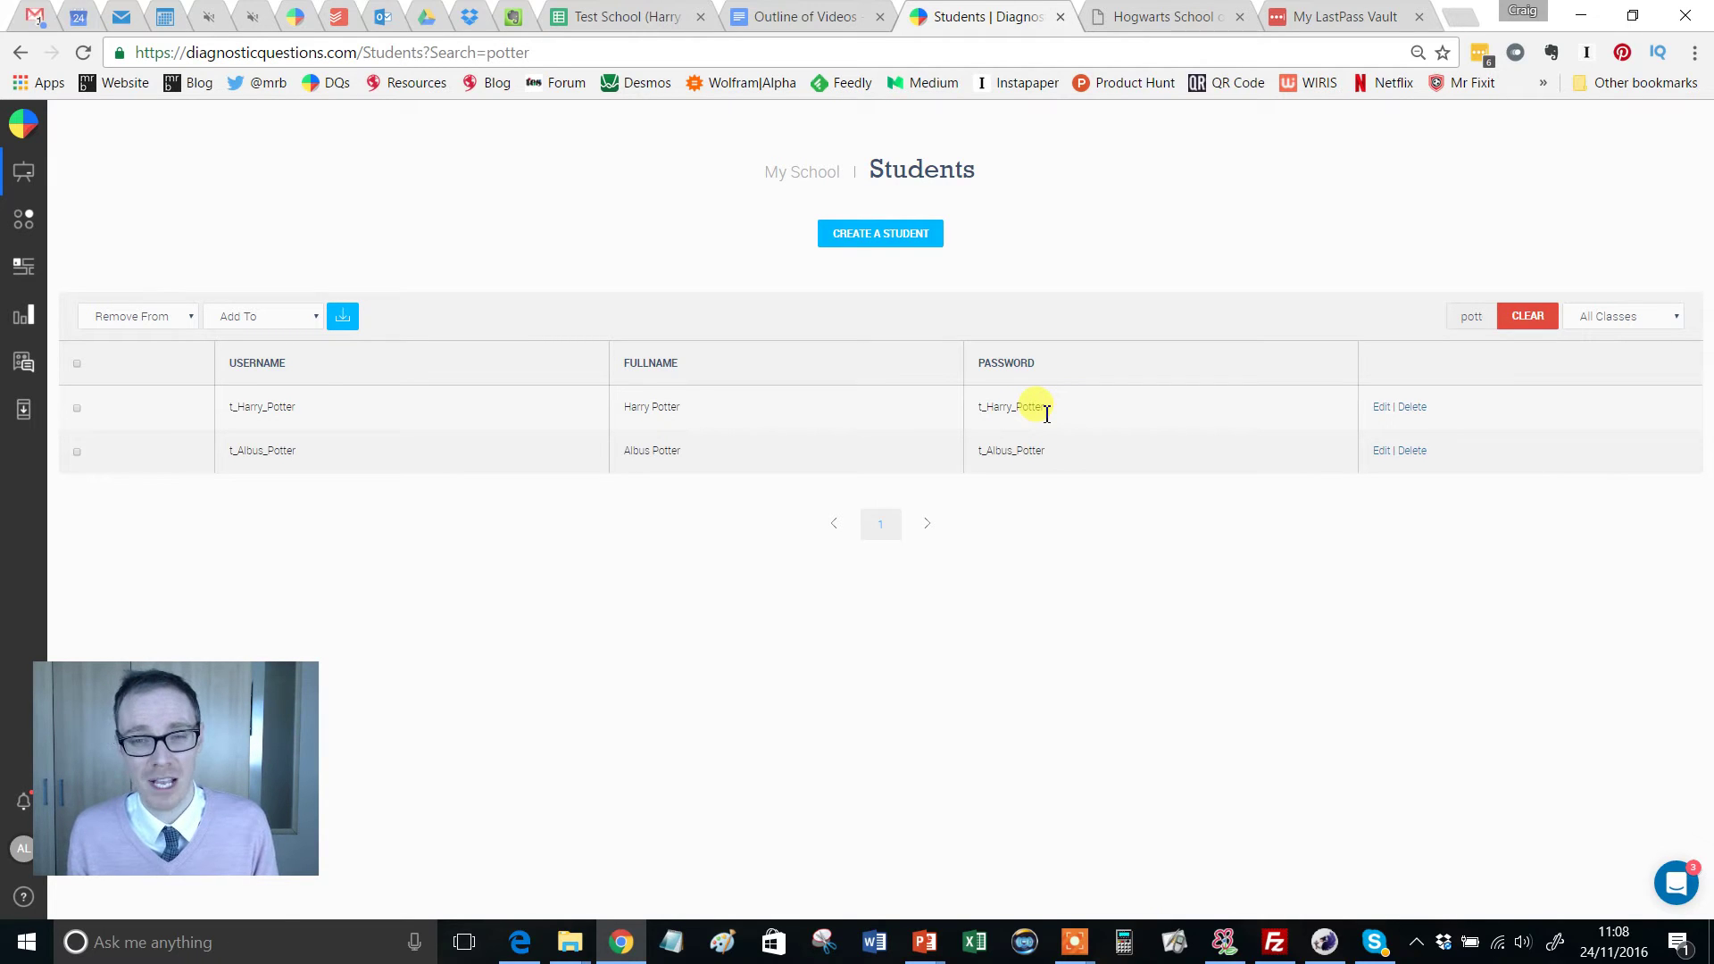
# - Edit Harry Potter's student record and choose Reset Password
pyautogui.click(1377, 409)
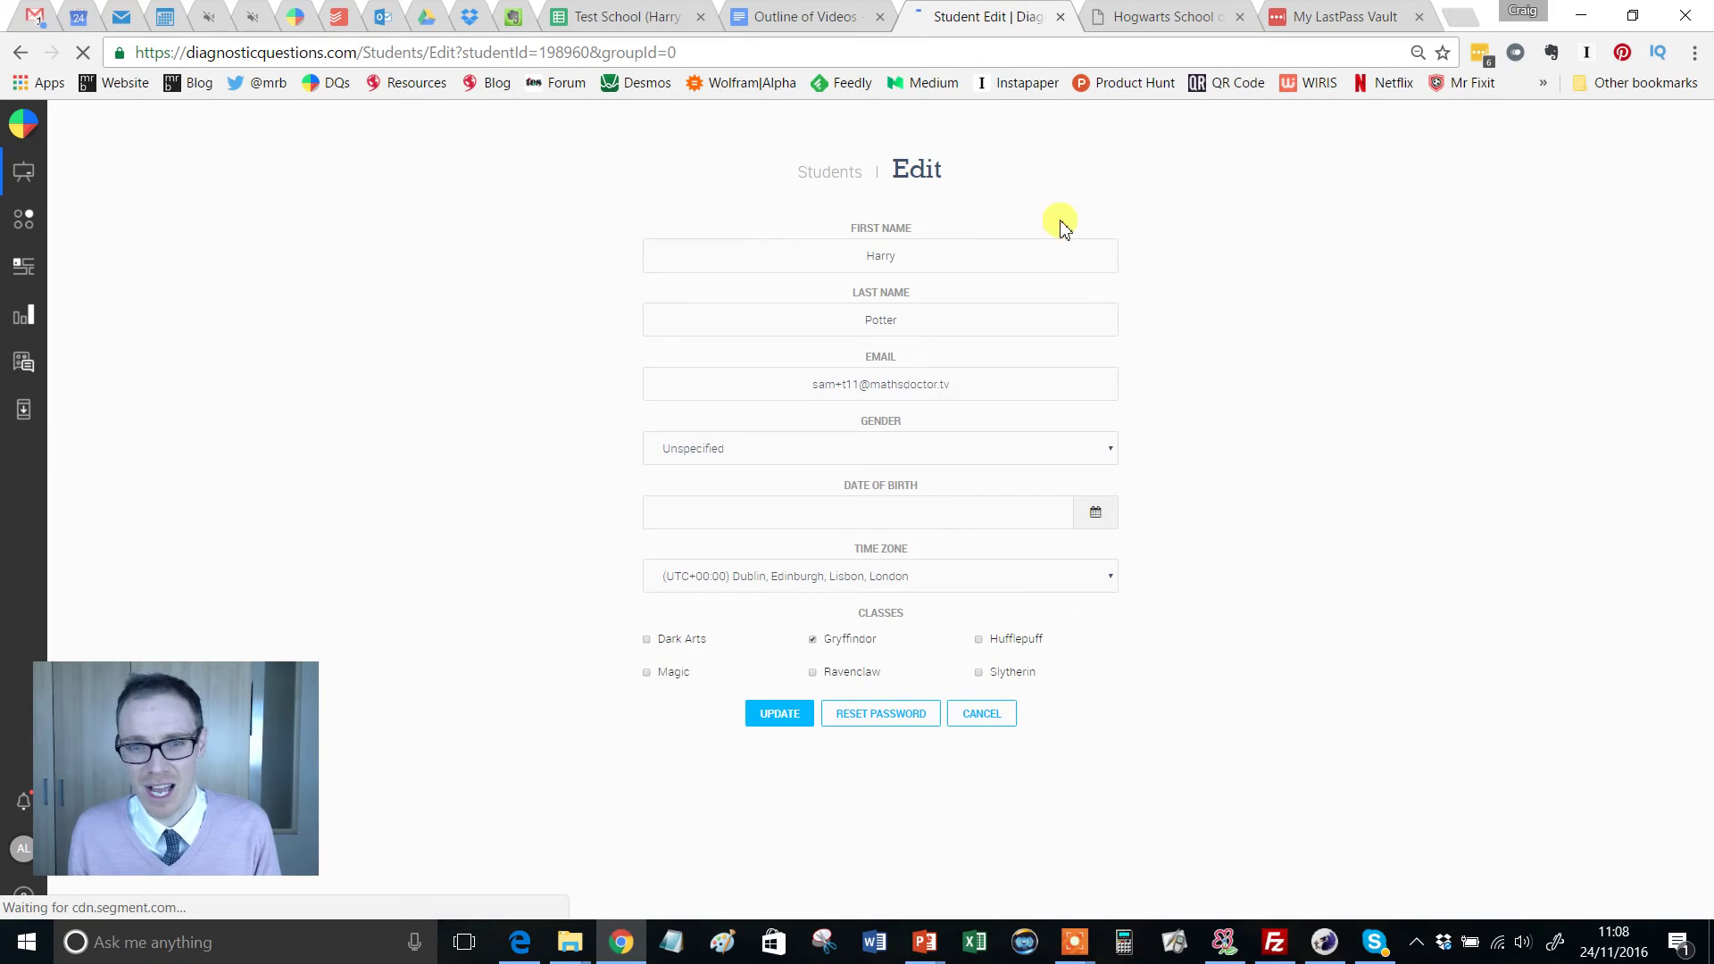
pyautogui.click(886, 723)
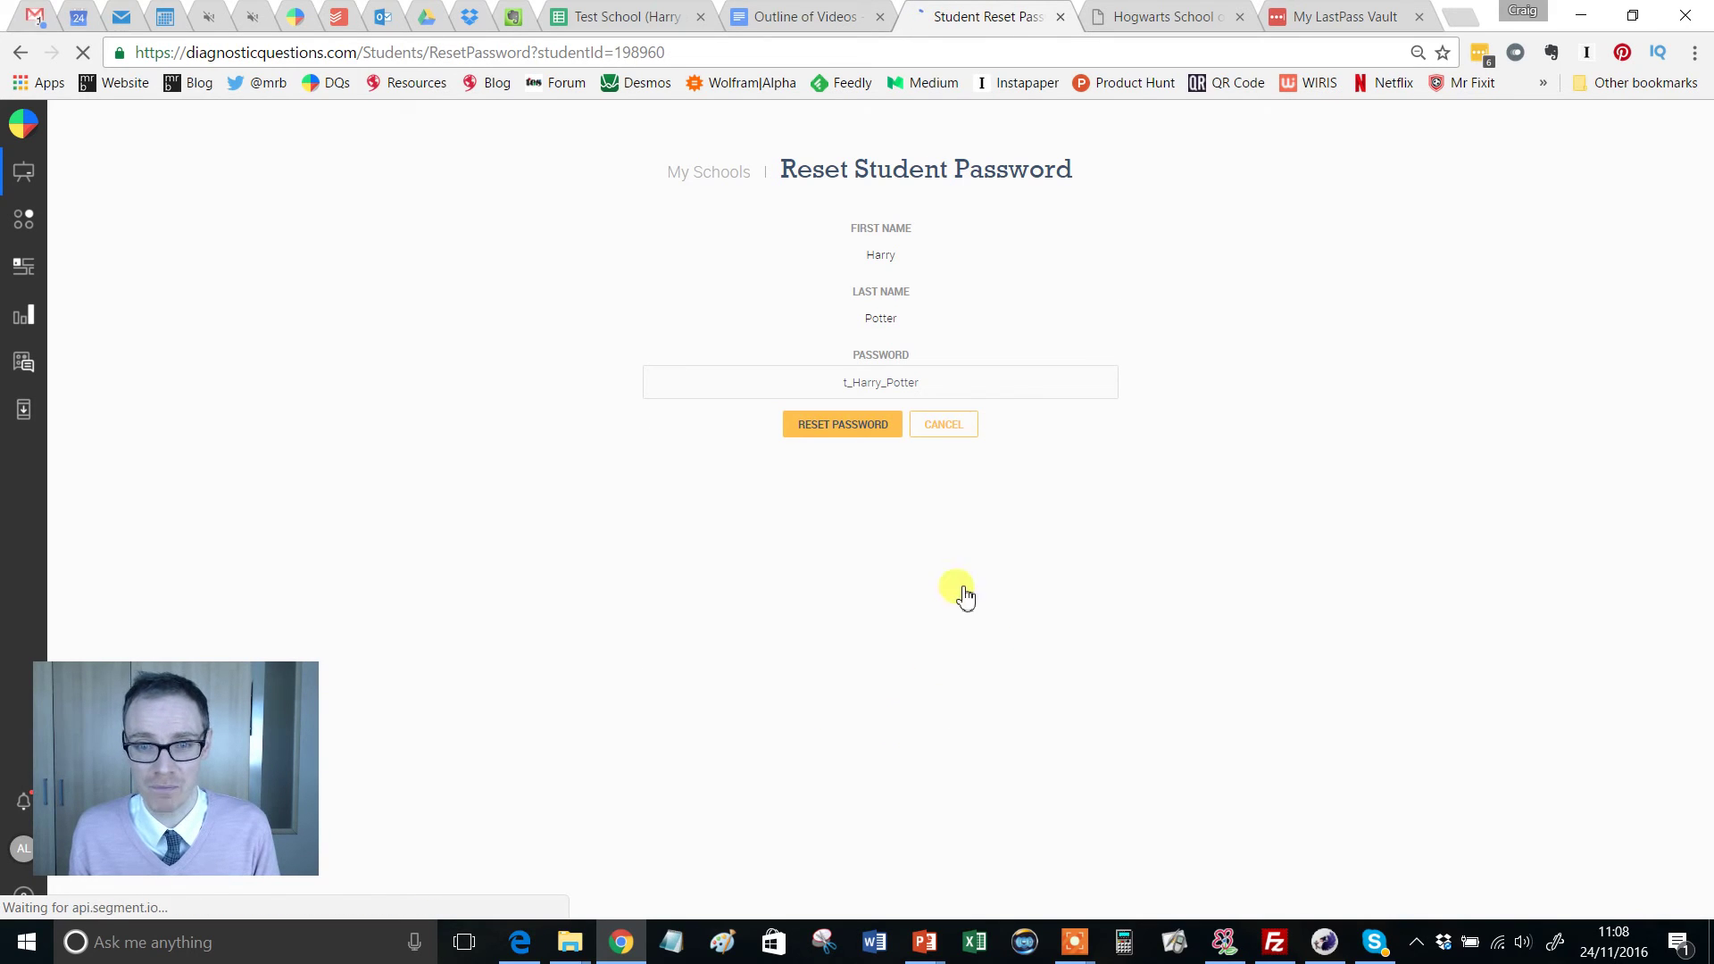